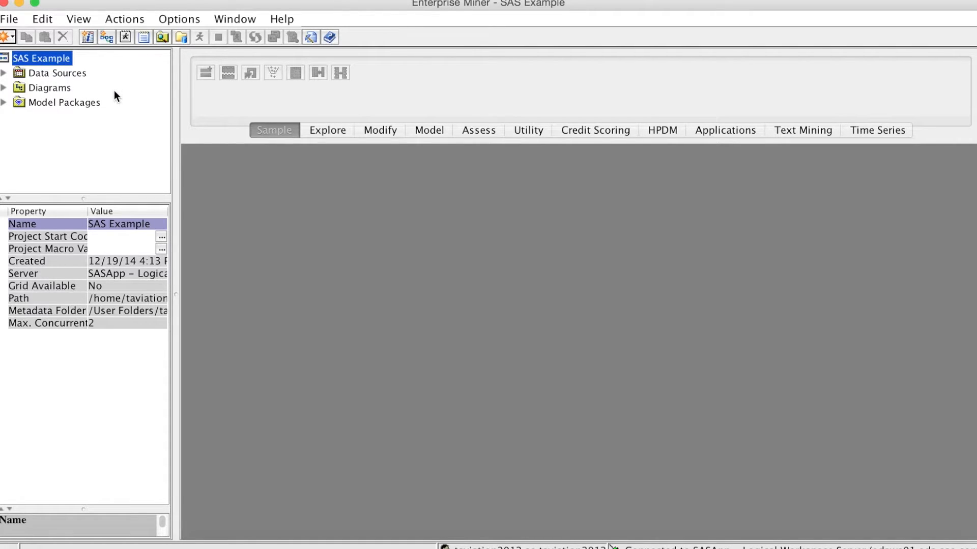
Step: Start creating a new data source for the project, using a SAS Table as the metadata source
click(70, 74)
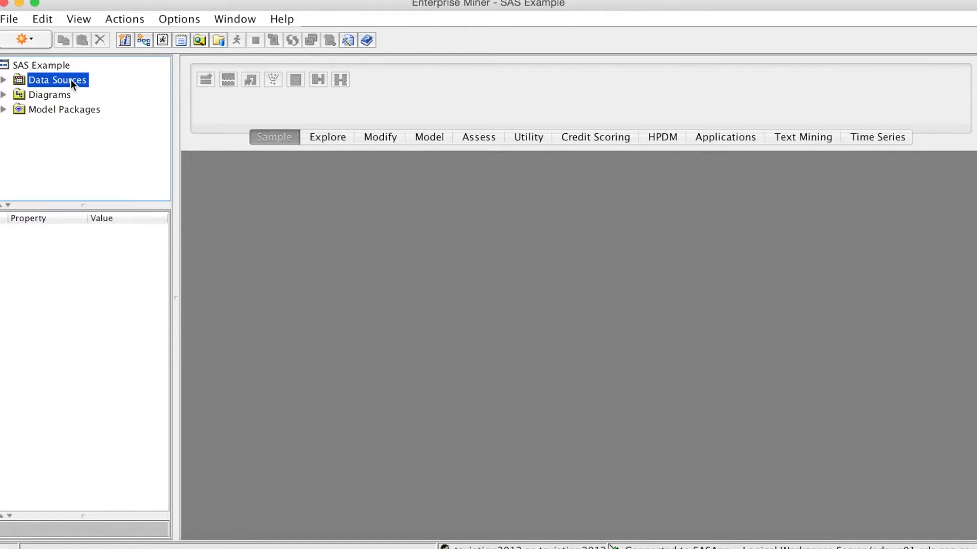
right_click(71, 81)
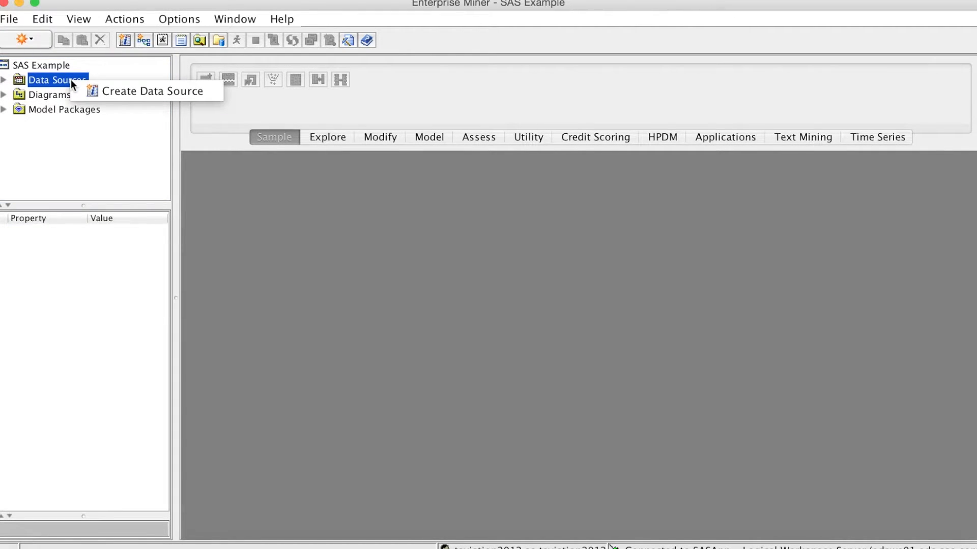
click(106, 90)
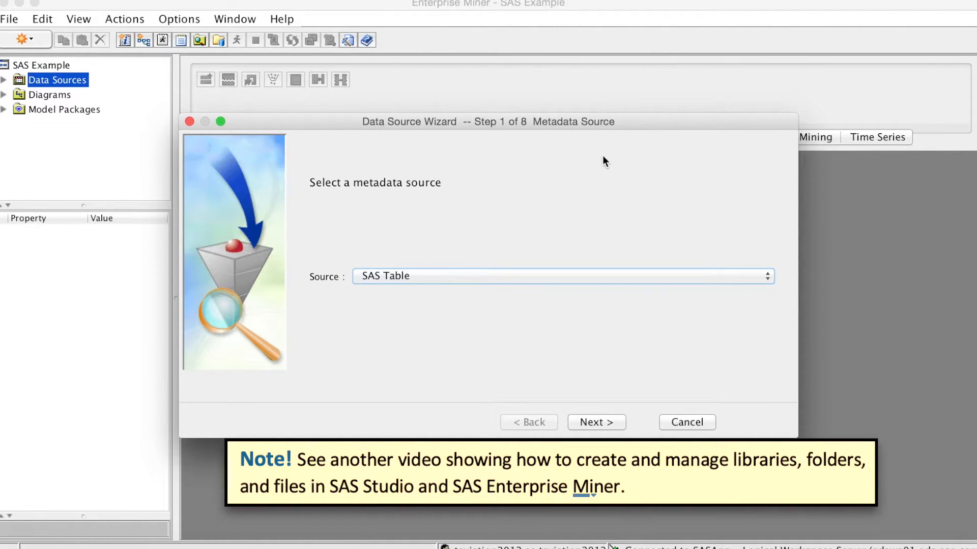
click(611, 422)
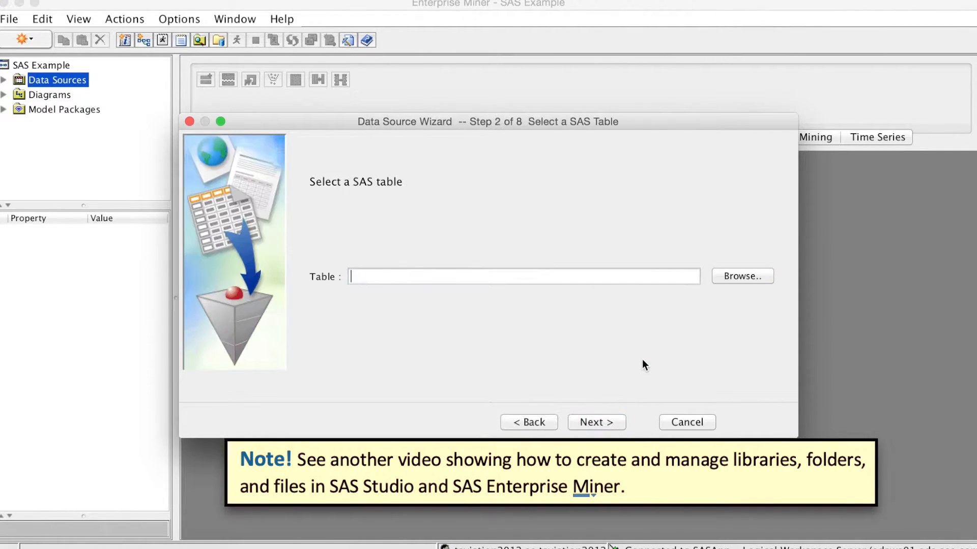
Step: Choose the Pva97nk table from the Ch2 library as the source table and accept its table properties
click(740, 274)
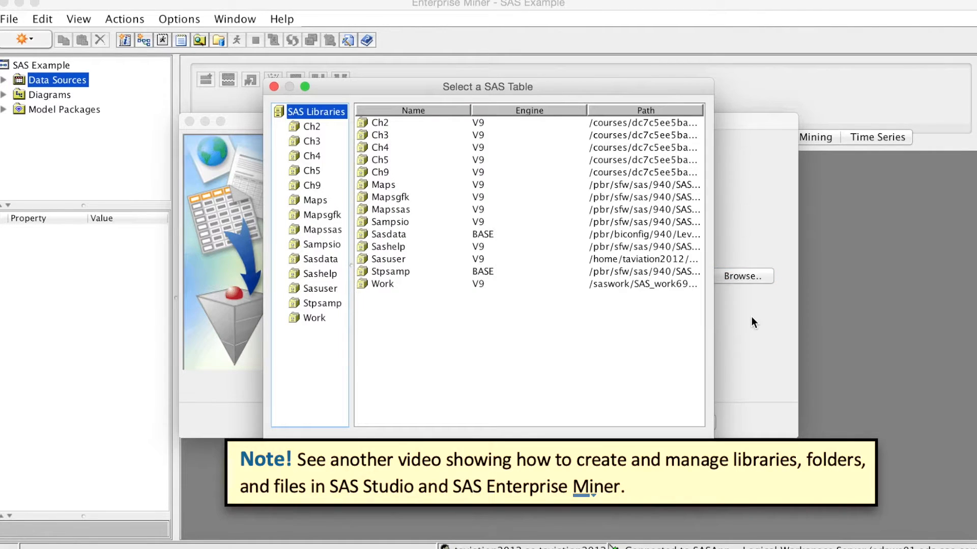
double_click(379, 122)
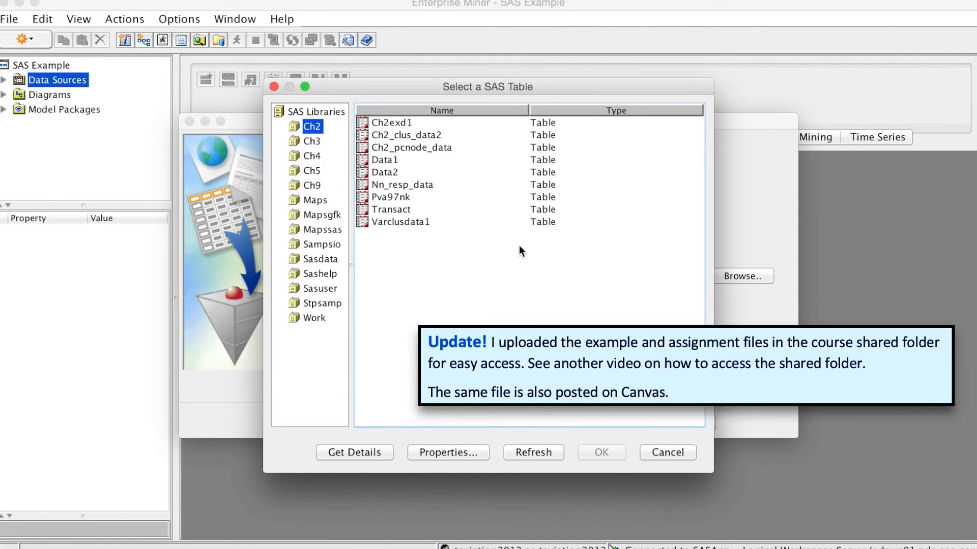
click(399, 197)
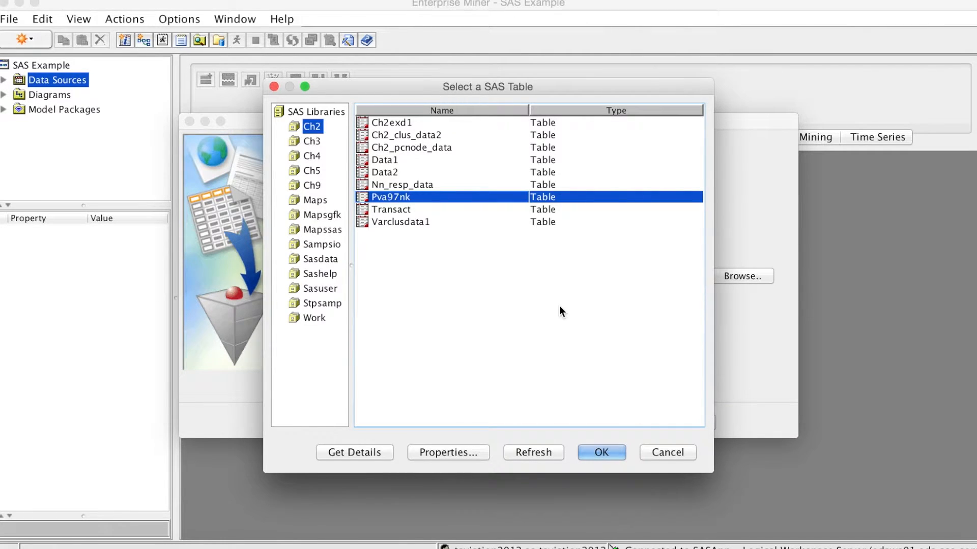
click(600, 449)
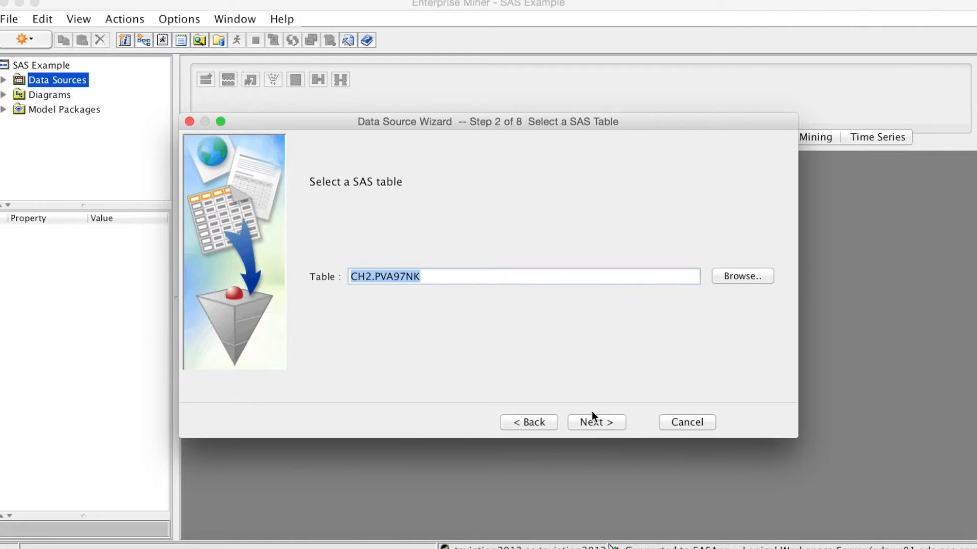
click(591, 418)
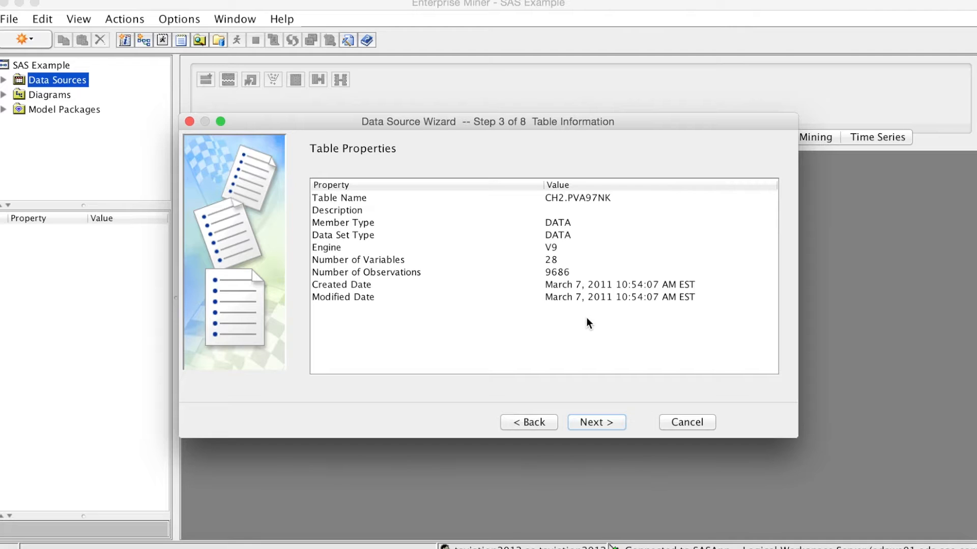
click(607, 424)
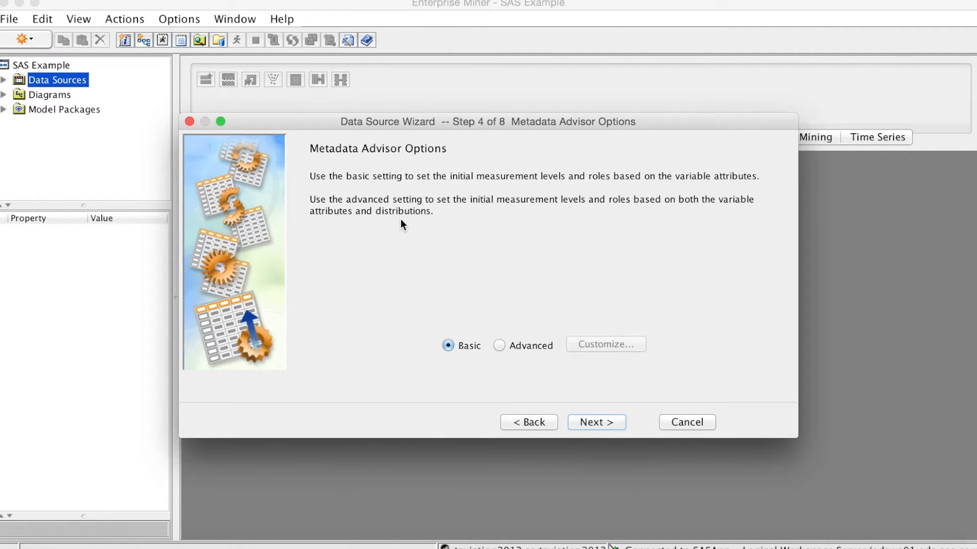
Step: Switch the metadata advisor to Advanced and set its Class Levels Count Threshold to 2
click(500, 345)
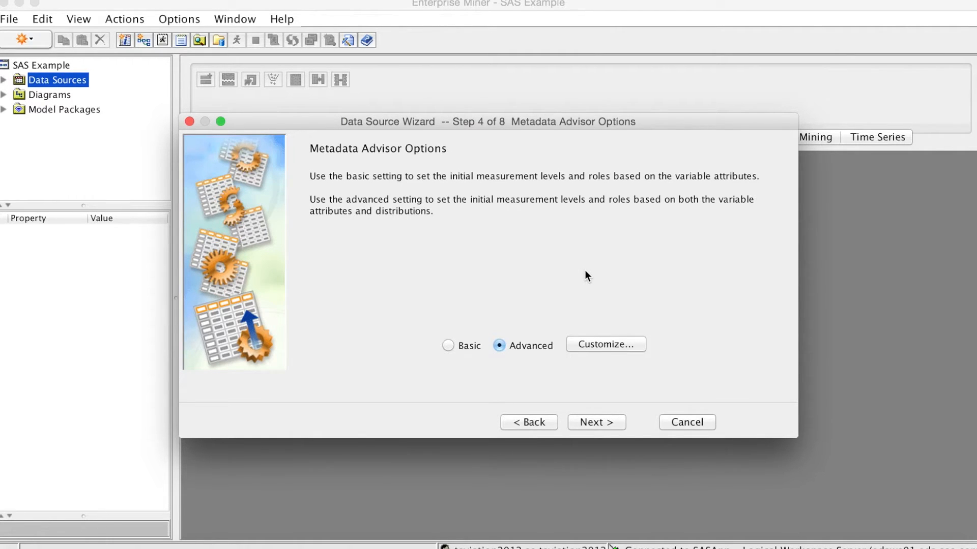
click(610, 344)
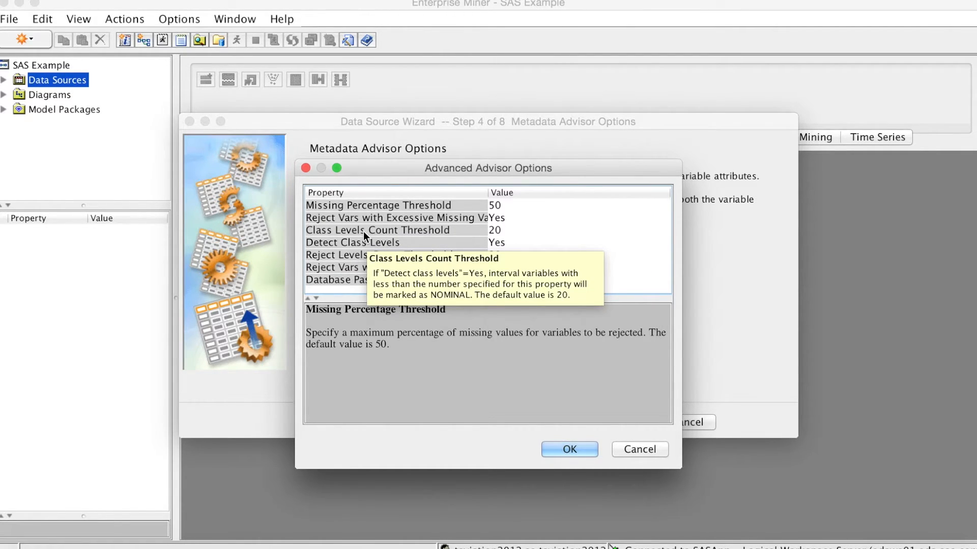
click(503, 229)
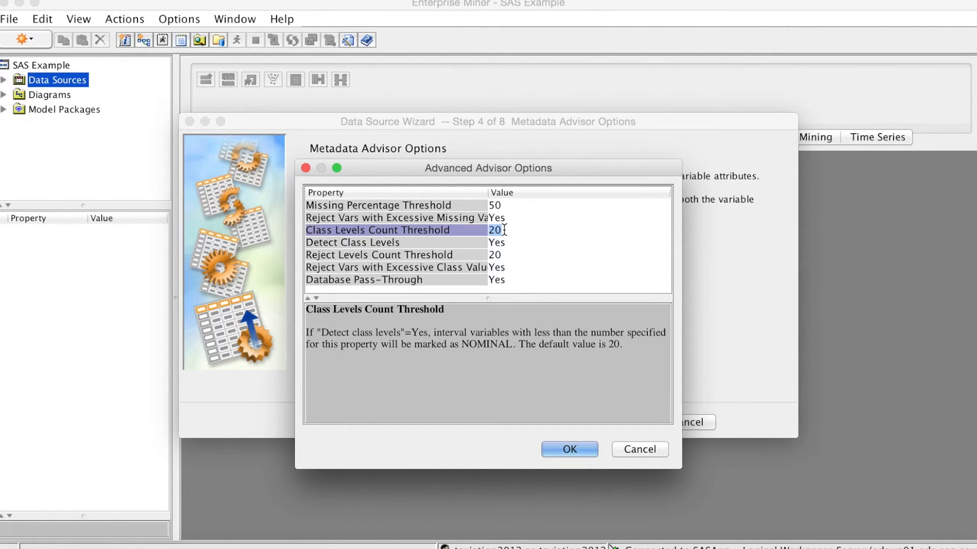
text(2)
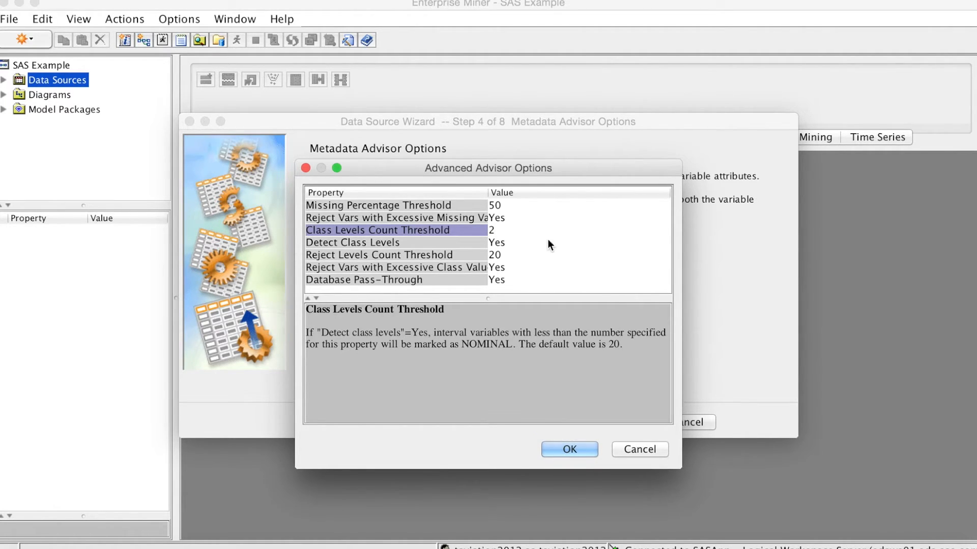
Step: Set the Reject Levels Count Threshold to 100 and confirm the advanced advisor options
click(452, 255)
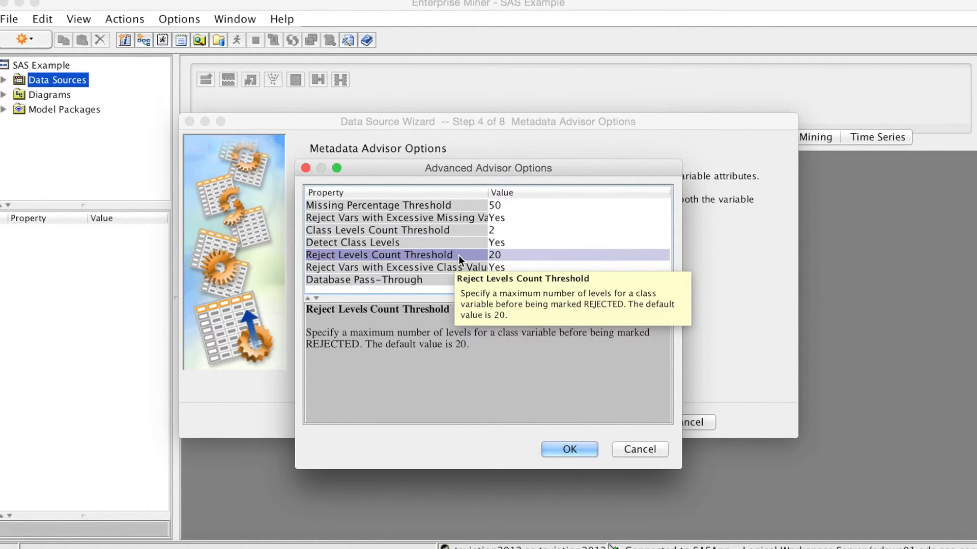
click(505, 253)
double_click(506, 253)
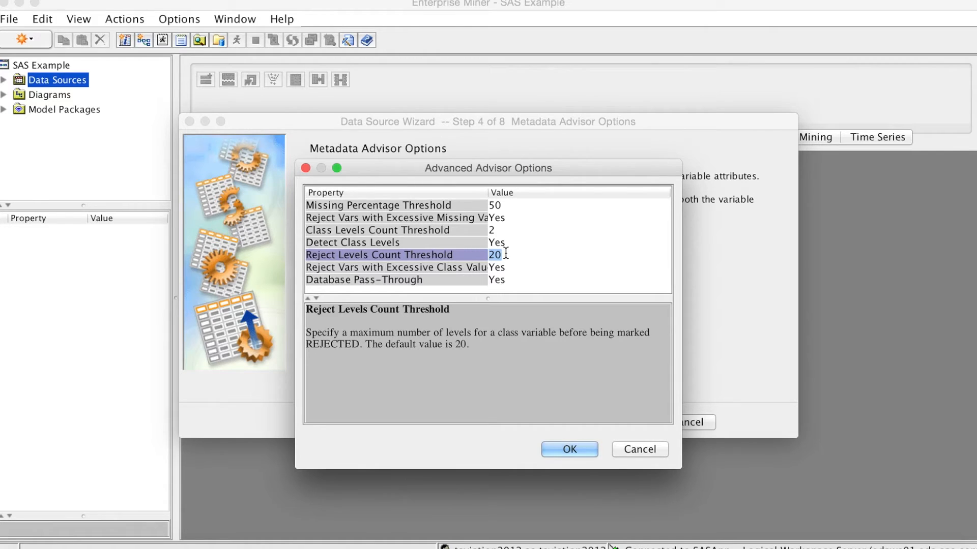
text(100)
key(Return)
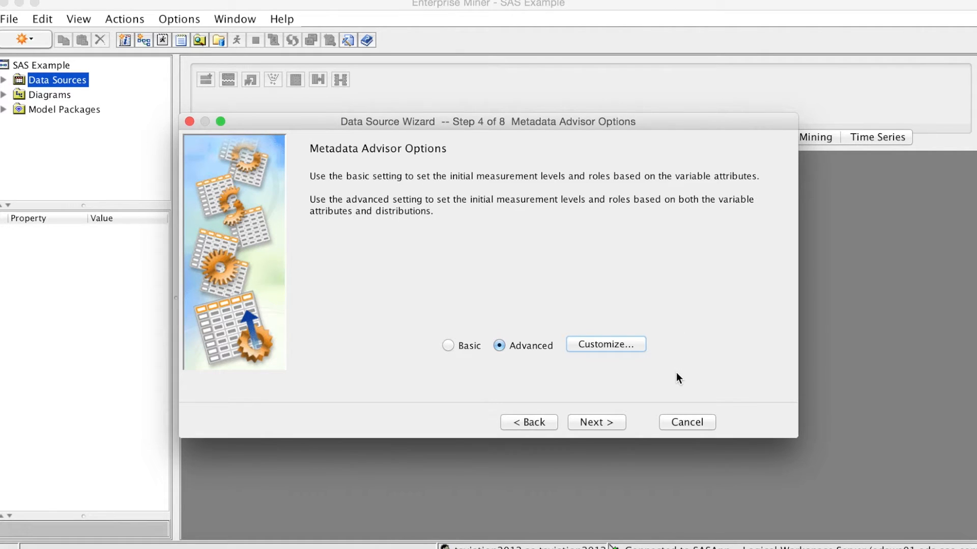
Step: Proceed to the column metadata, display the variable labels and widen the Label column
click(597, 421)
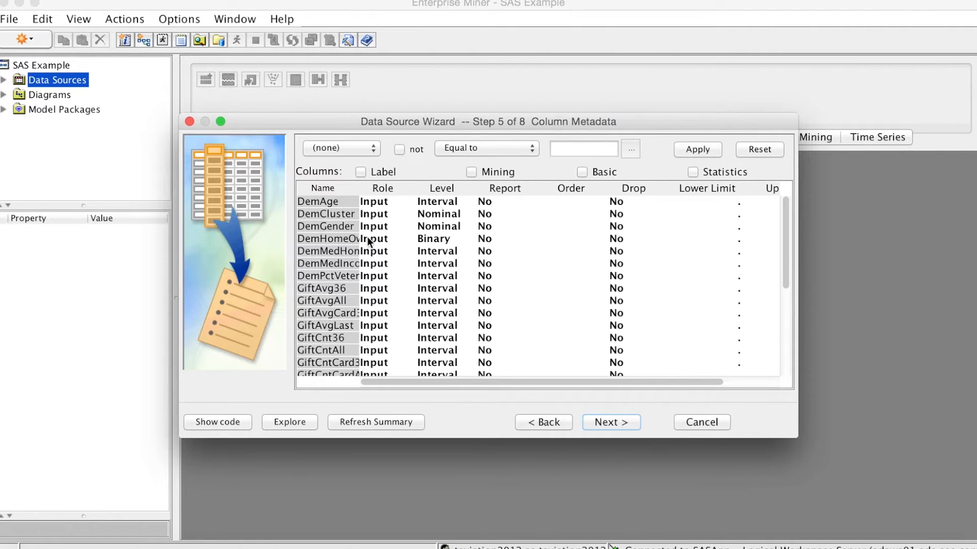
click(362, 172)
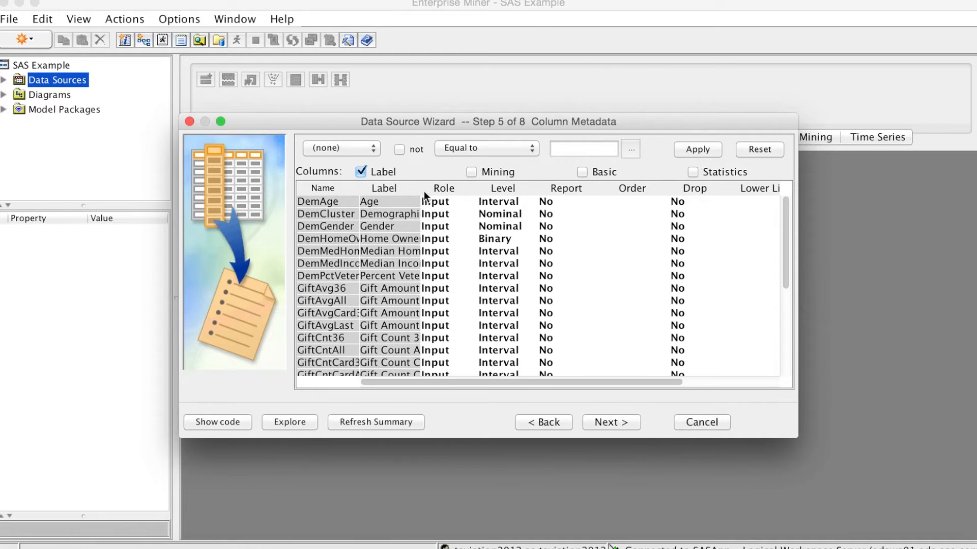
drag(420, 190, 457, 188)
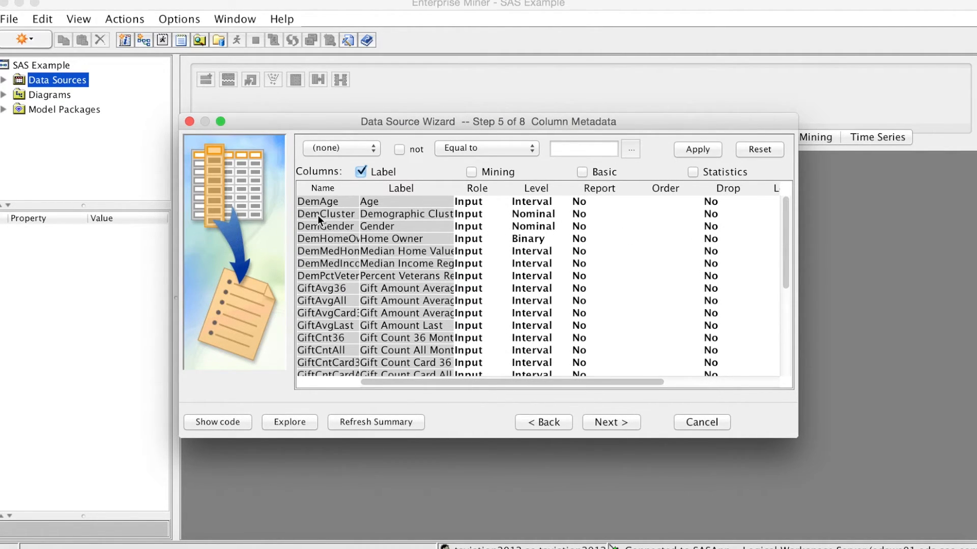
Step: Set the role of the TARGET_D variable to Rejected and accept the column metadata
drag(786, 249, 800, 334)
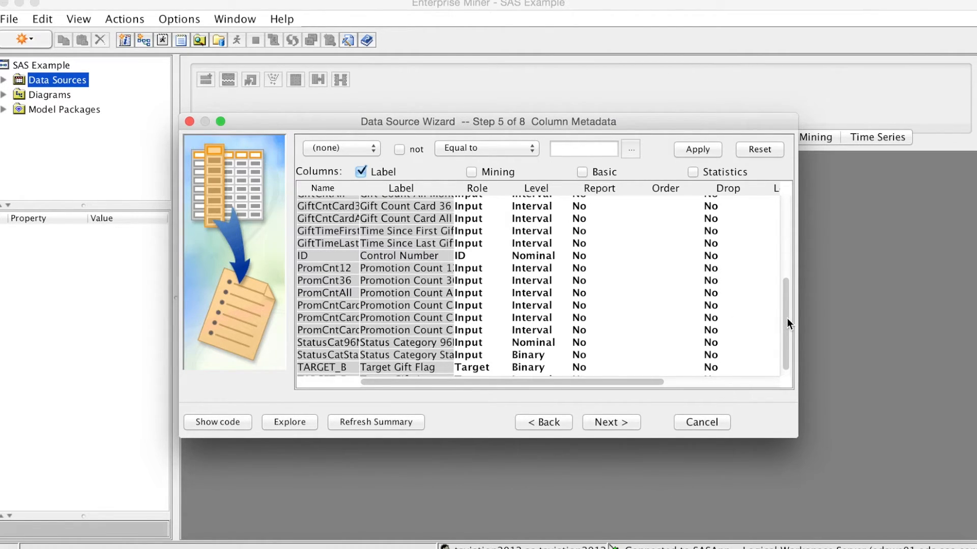
drag(787, 318, 785, 340)
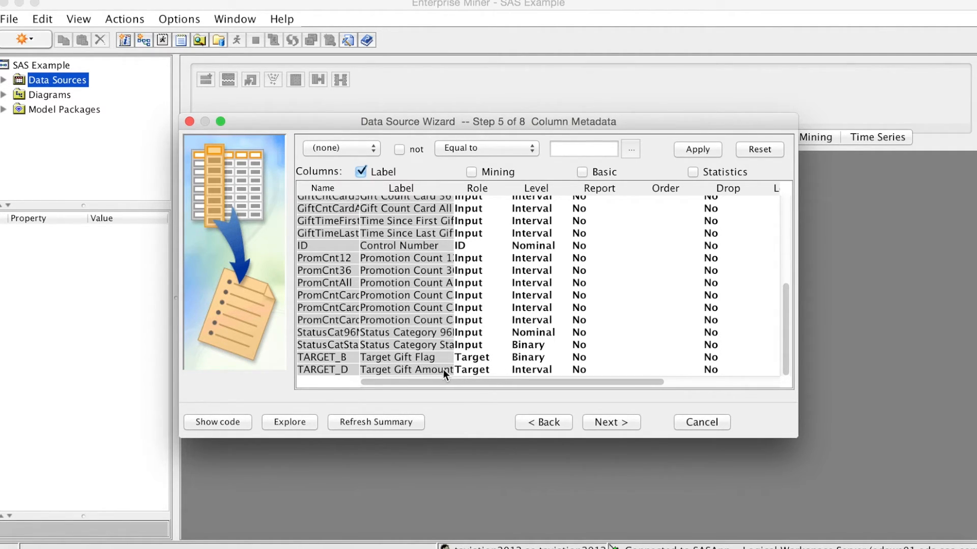
click(495, 369)
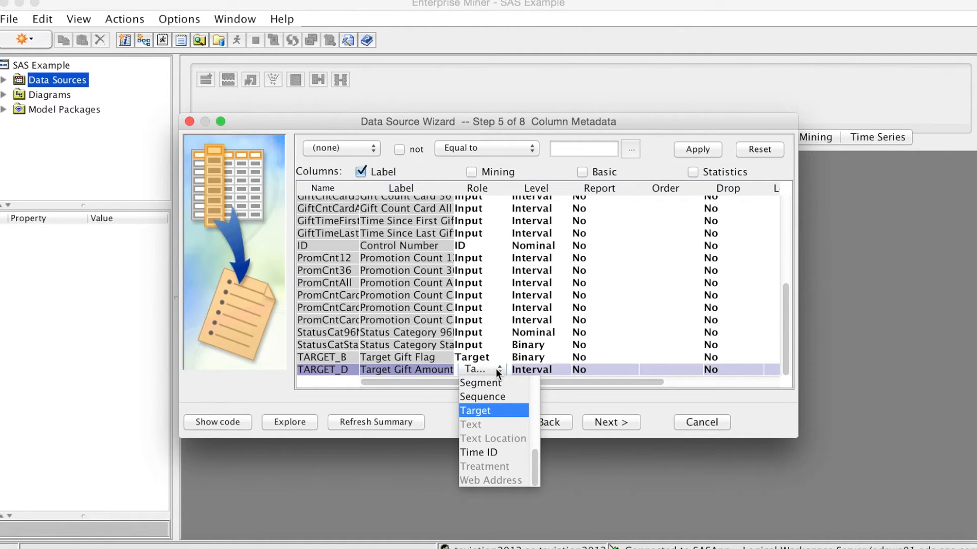
drag(534, 459, 539, 423)
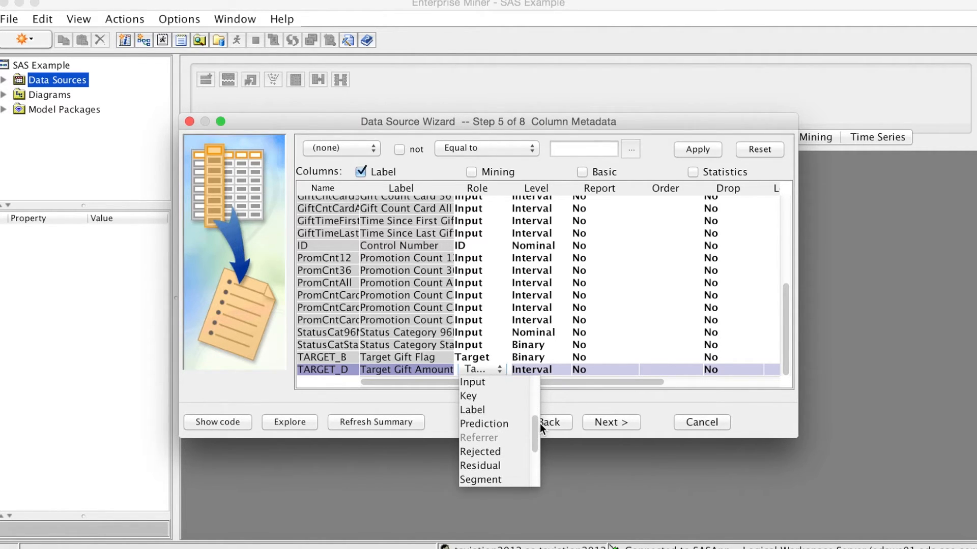
click(508, 452)
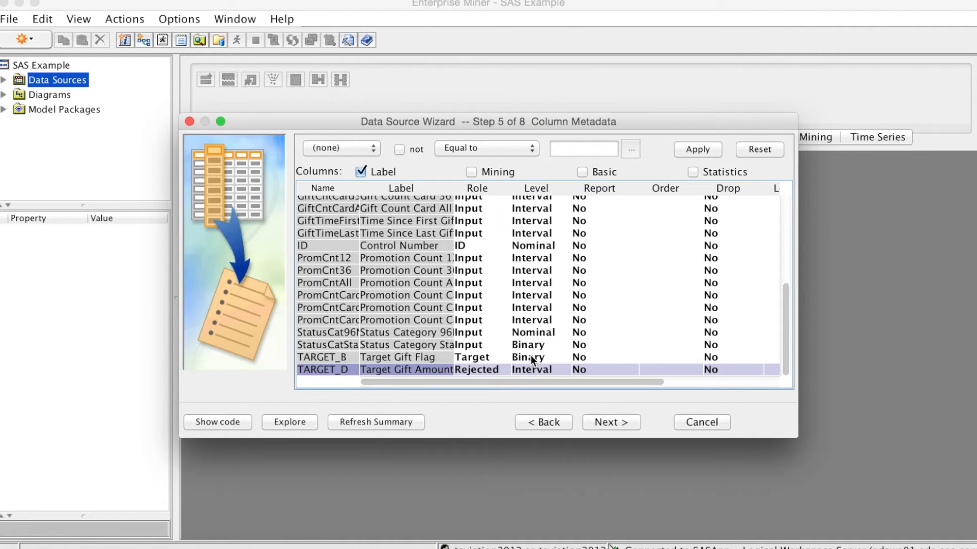
click(595, 421)
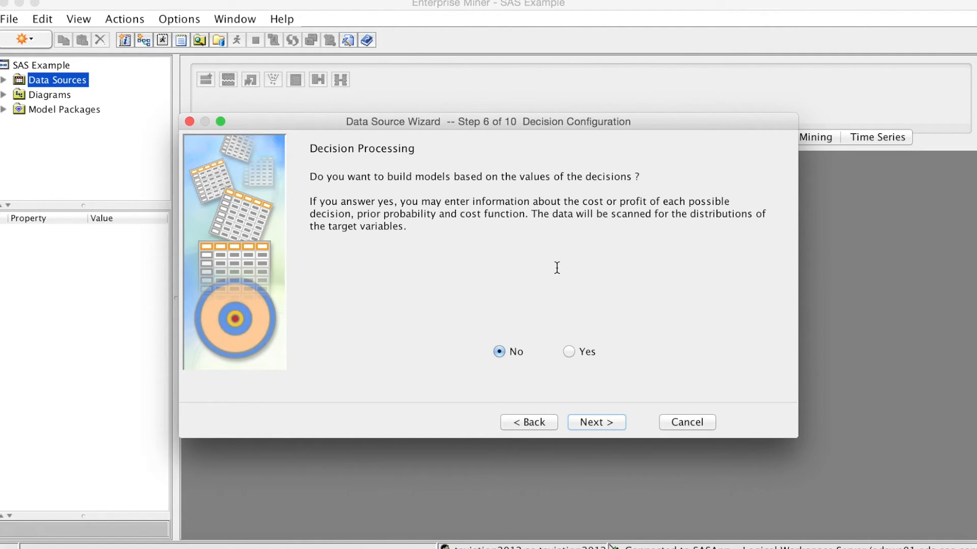
Step: Complete the data source without decision processing or a sample data set, keeping the name PVA97NK and the role Raw
click(594, 422)
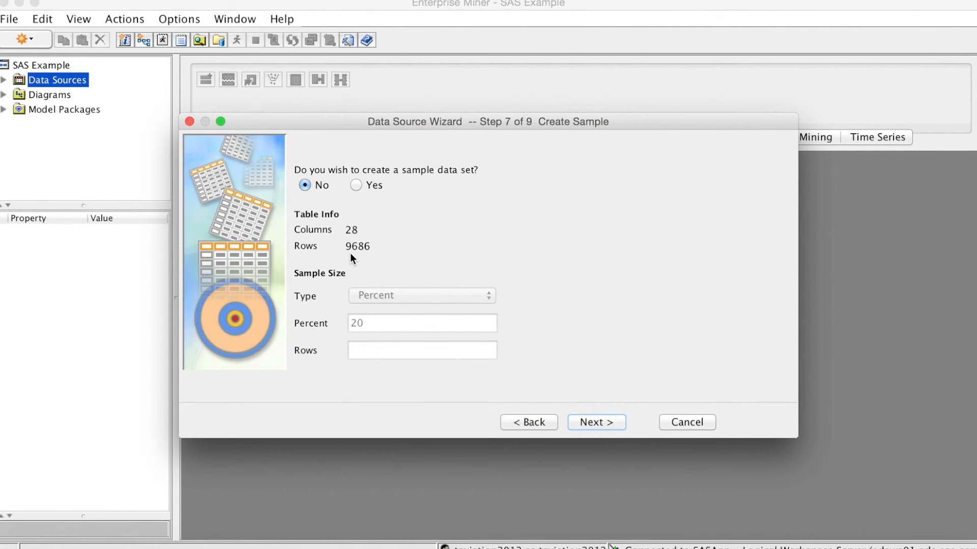
click(605, 420)
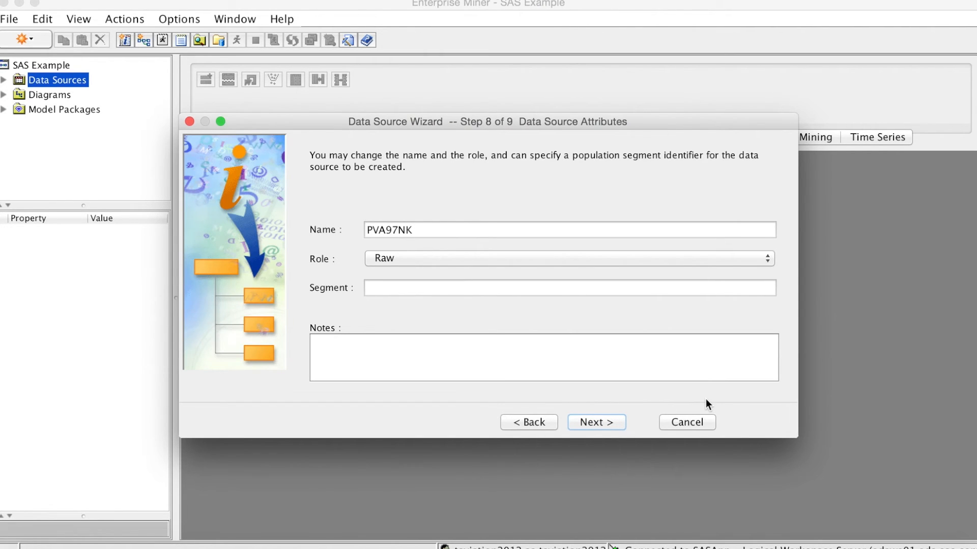
click(610, 422)
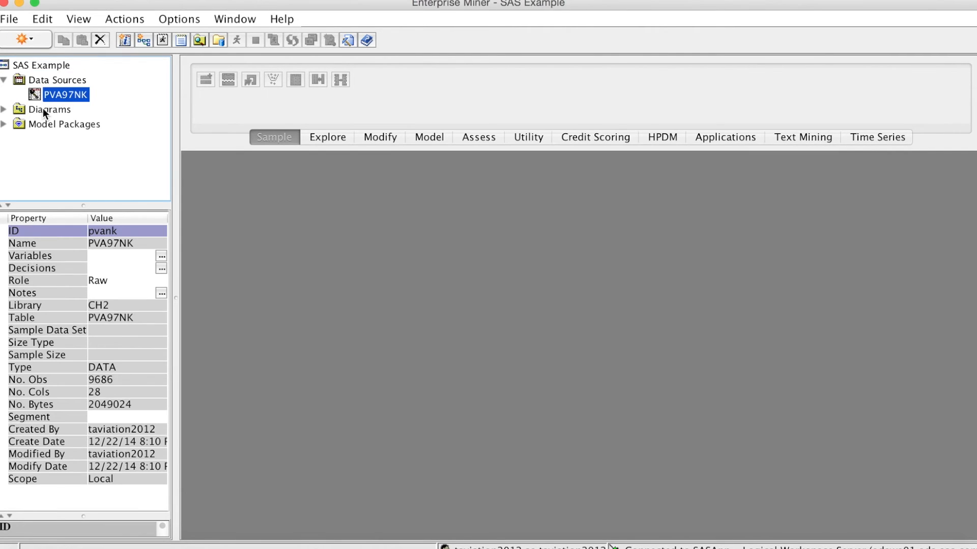
Step: Create a new diagram named SAS Example in the project
click(43, 109)
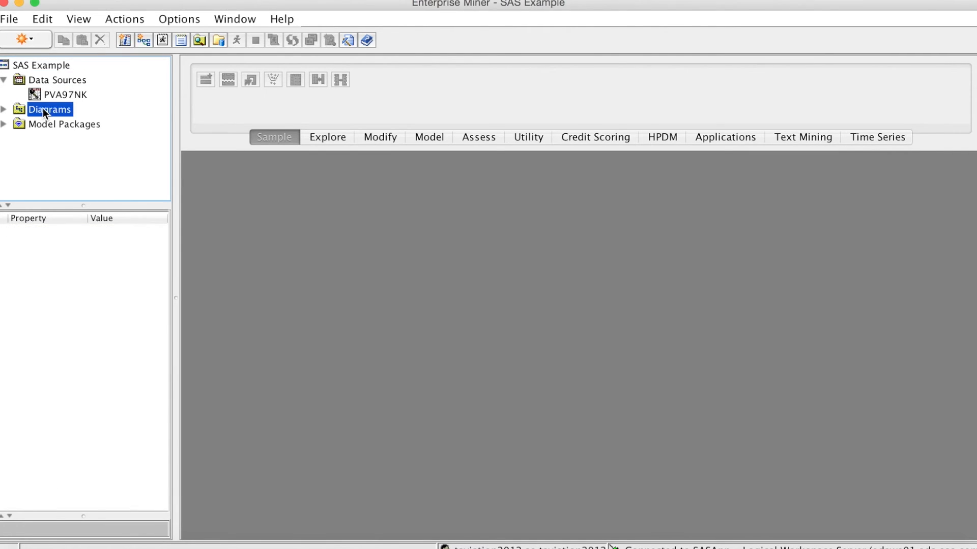
right_click(43, 109)
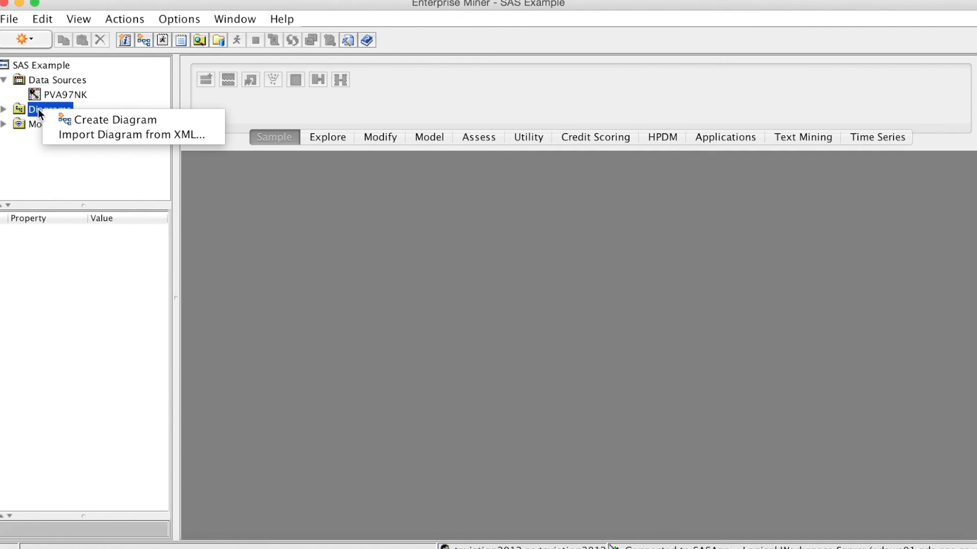
click(89, 120)
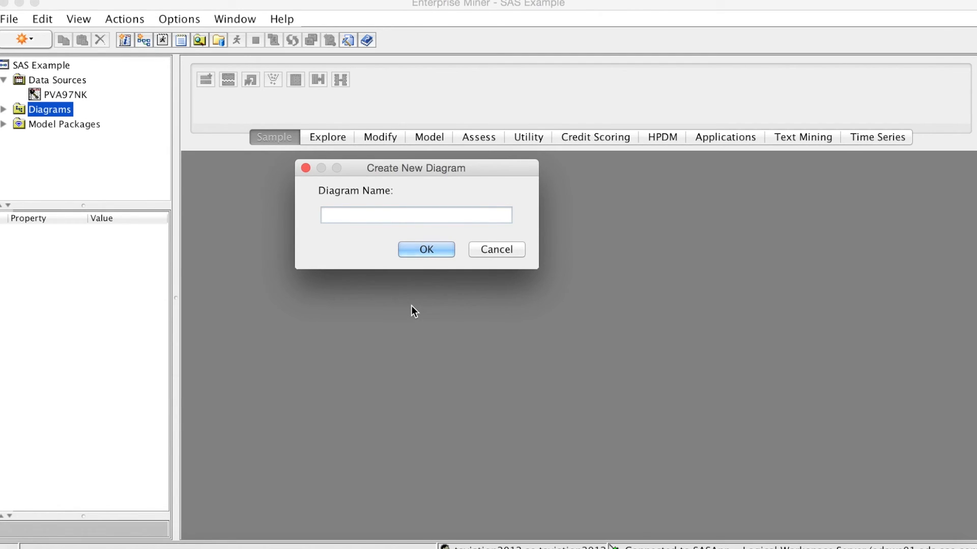
text(SAS Example)
click(418, 249)
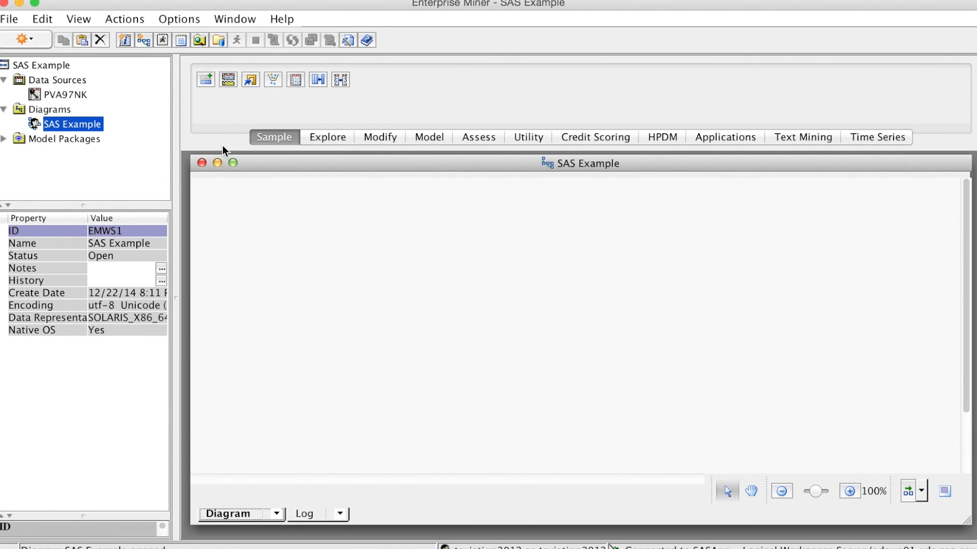
Step: Place the PVA97NK data source in the SAS Example diagram workspace
click(81, 96)
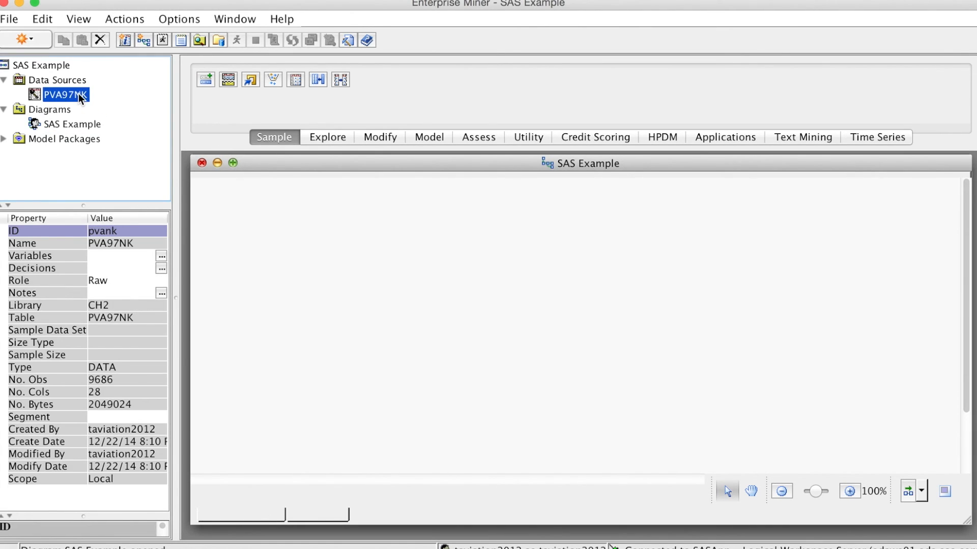
drag(80, 98, 285, 309)
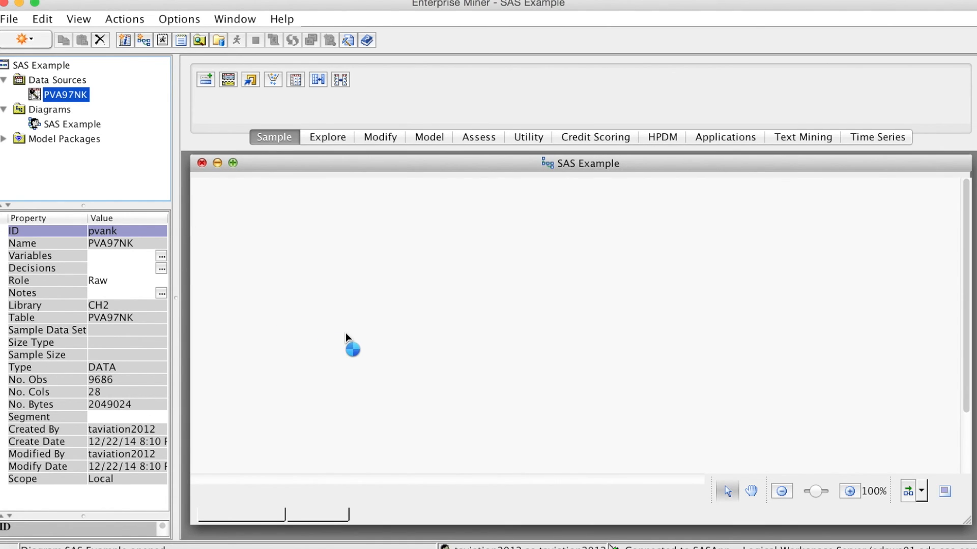